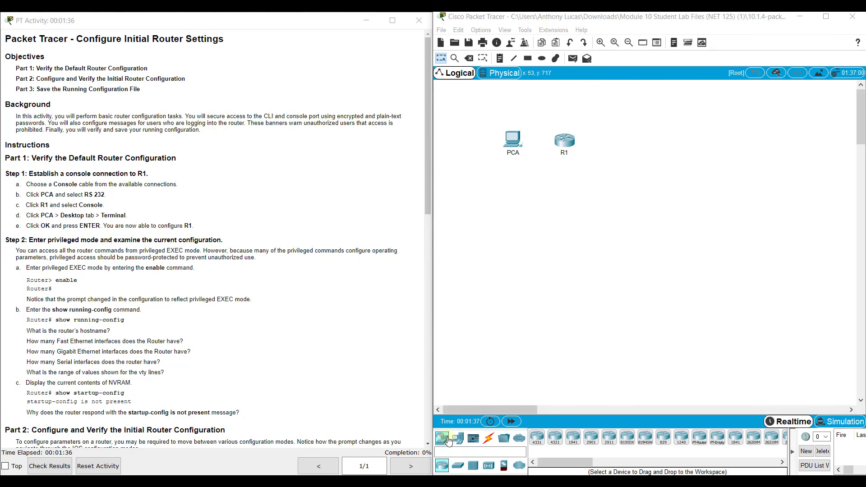
Connect a console cable from PCA's RS 232 port to R1's Console port.
left_click(488, 439)
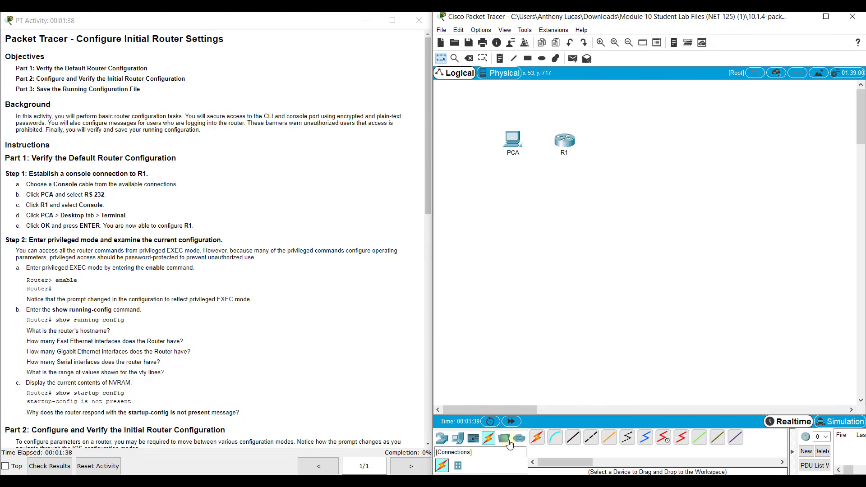
left_click(557, 439)
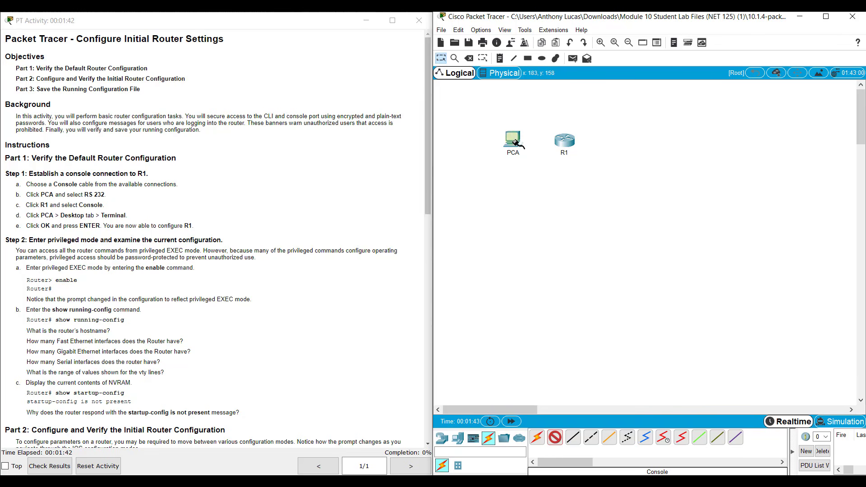
left_click(513, 137)
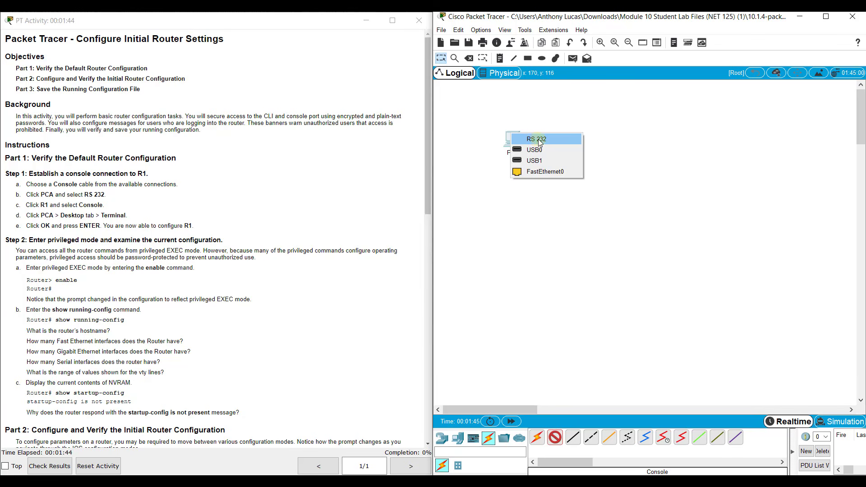
left_click(524, 139)
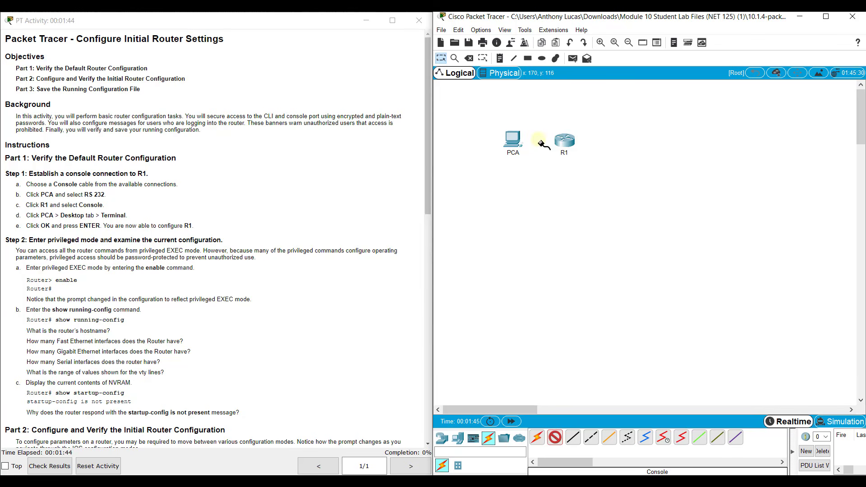
left_click(564, 137)
left_click(586, 154)
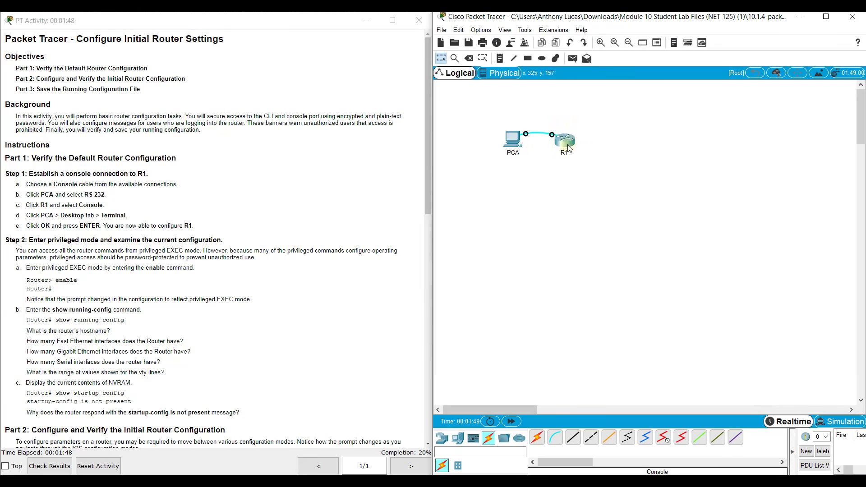
Start PCA's Desktop Terminal session to the router with the default settings.
left_click(514, 142)
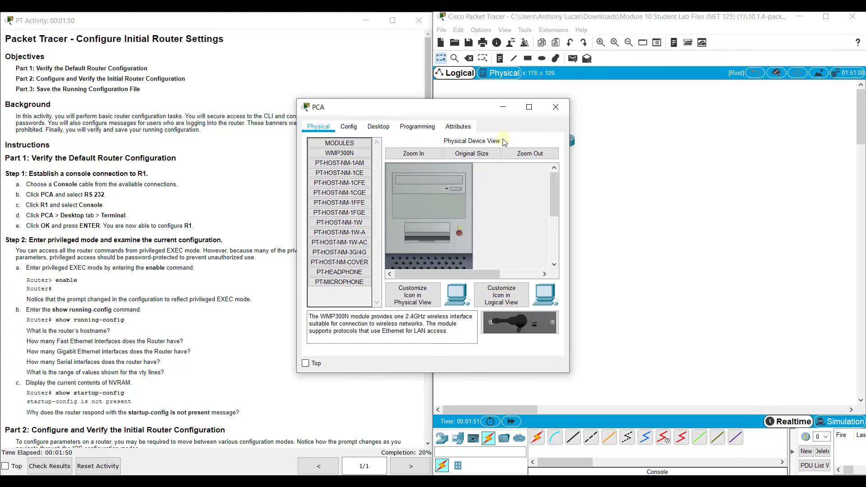
left_click(384, 127)
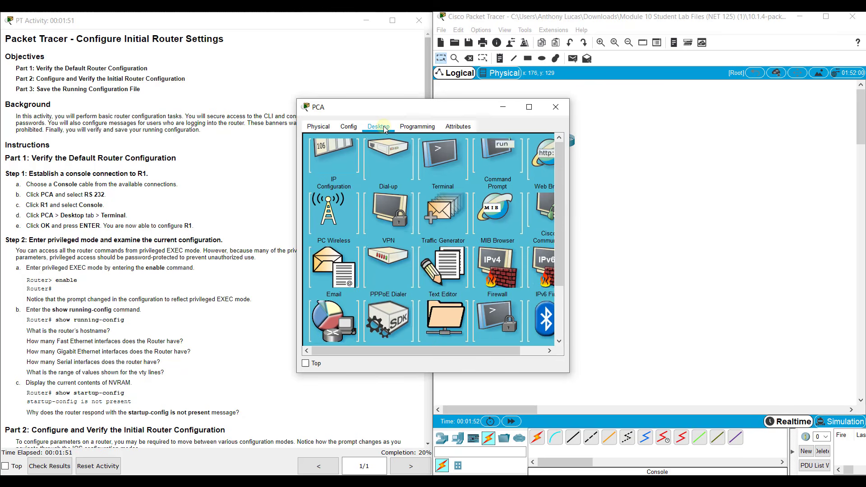
left_click(461, 174)
left_click(531, 235)
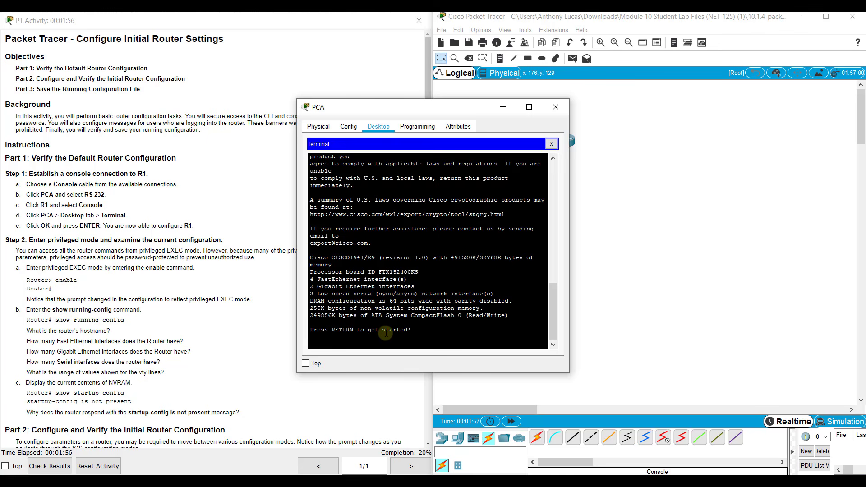
Wake the router console and launch the screen magnifier.
key("Return")
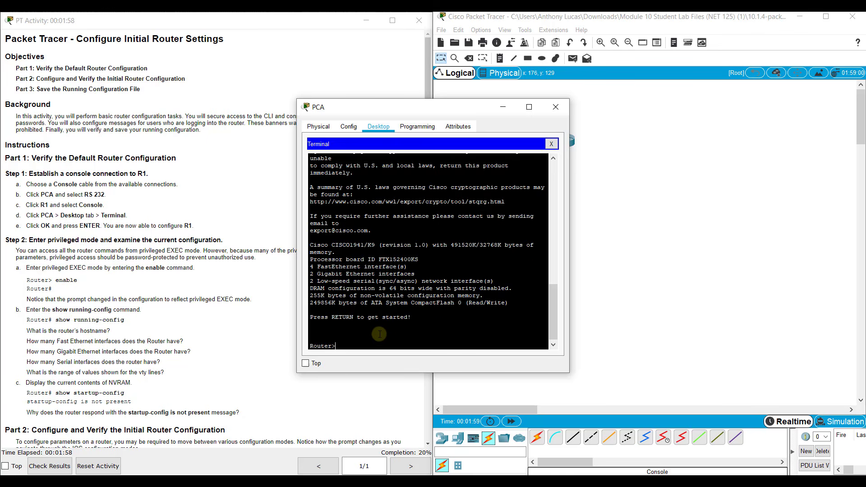
key("super")
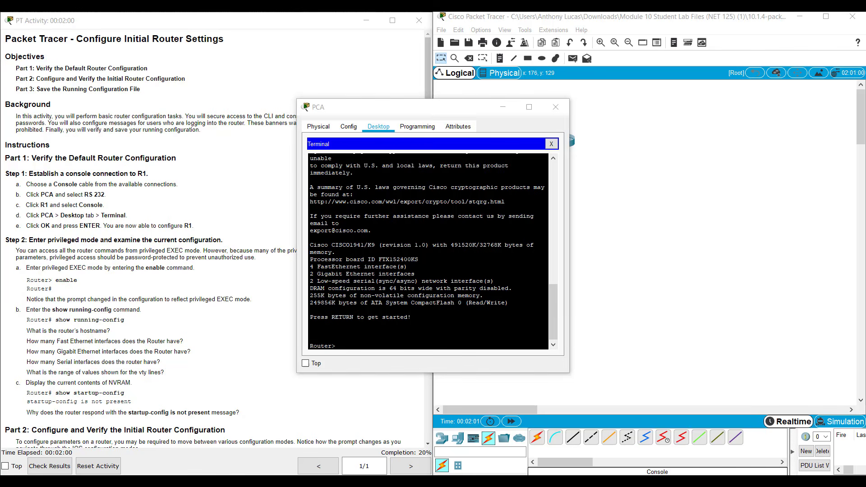
type("magni")
key("Return")
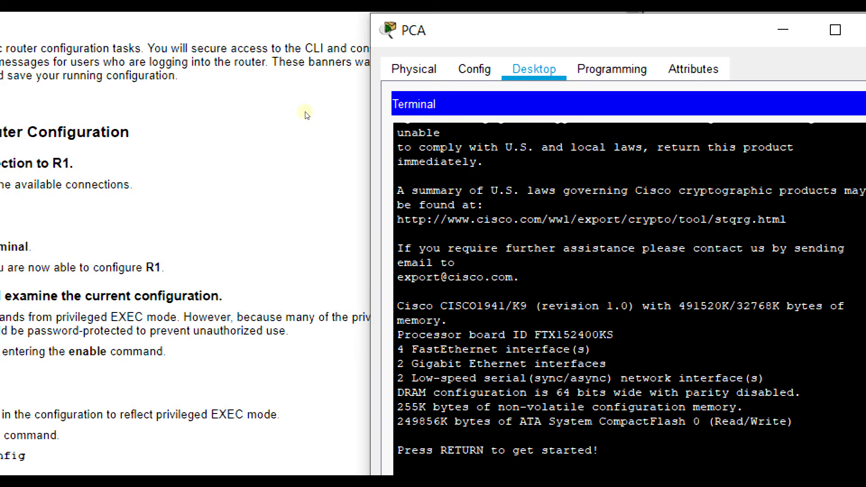
Enter privileged EXEC mode with the en command so the prompt reads Router#.
key("Return")
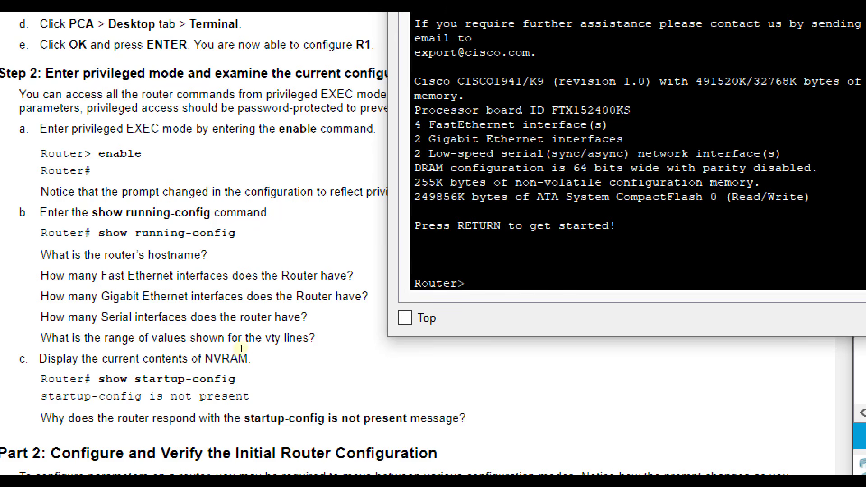
type("enabl")
key("BackSpace")
key("BackSpace")
key("BackSpace")
key("Return")
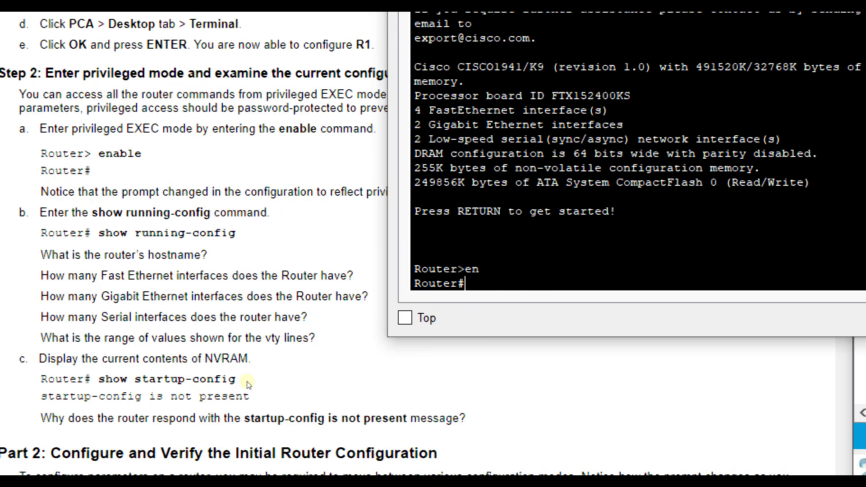
Run show run and page through every --More-- screen of the running configuration.
type("show run")
key("Return")
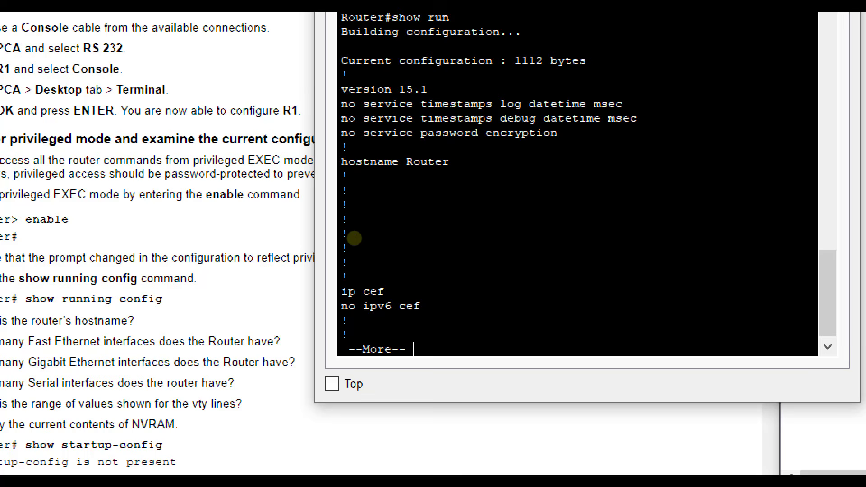
key("space")
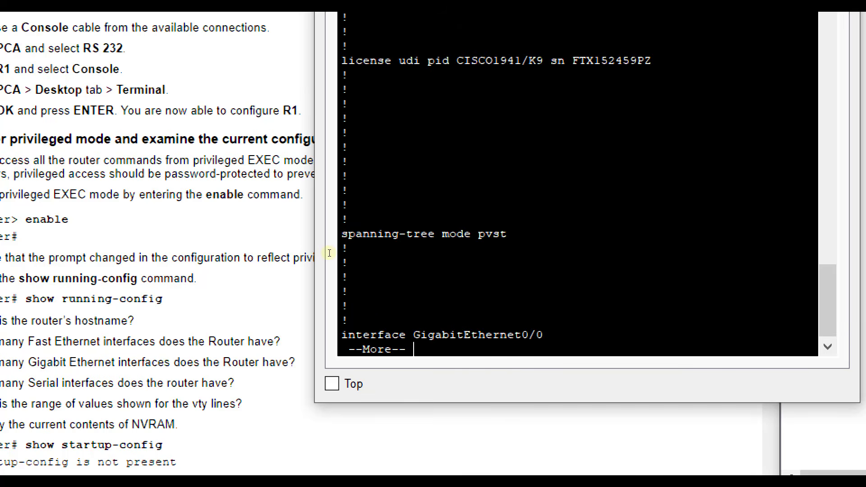
key("space")
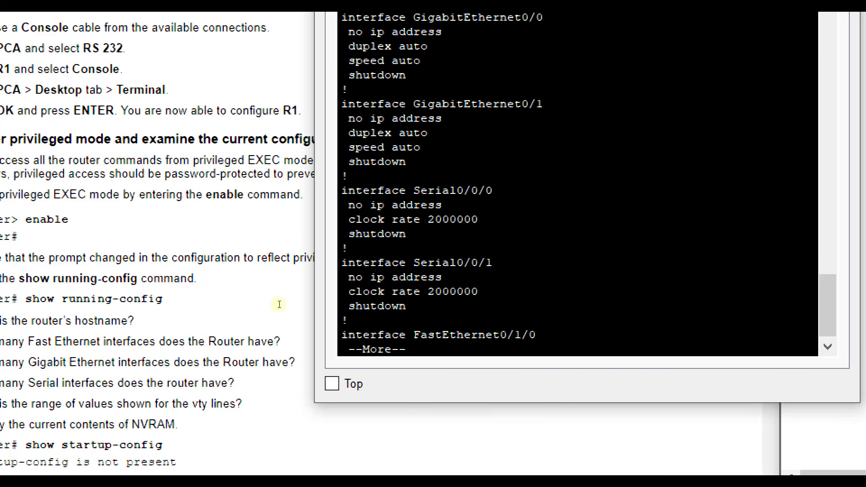
key("space")
scroll(279, 291, "up", 1)
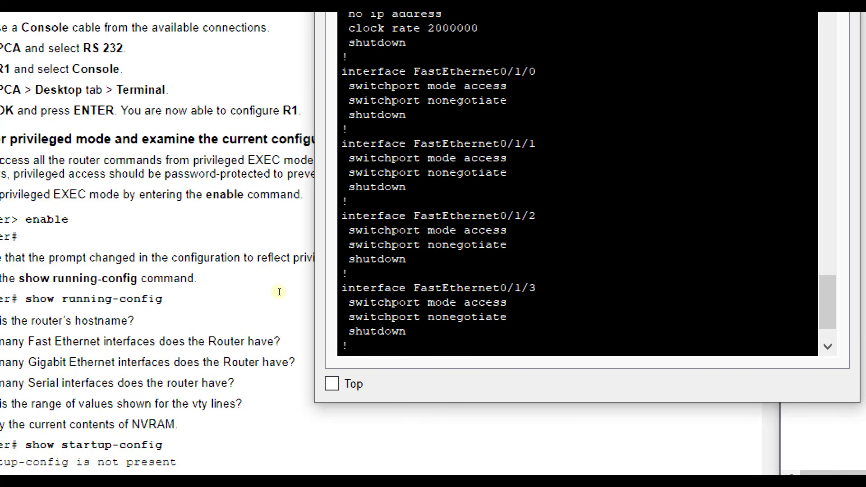
scroll(273, 254, "down", 1)
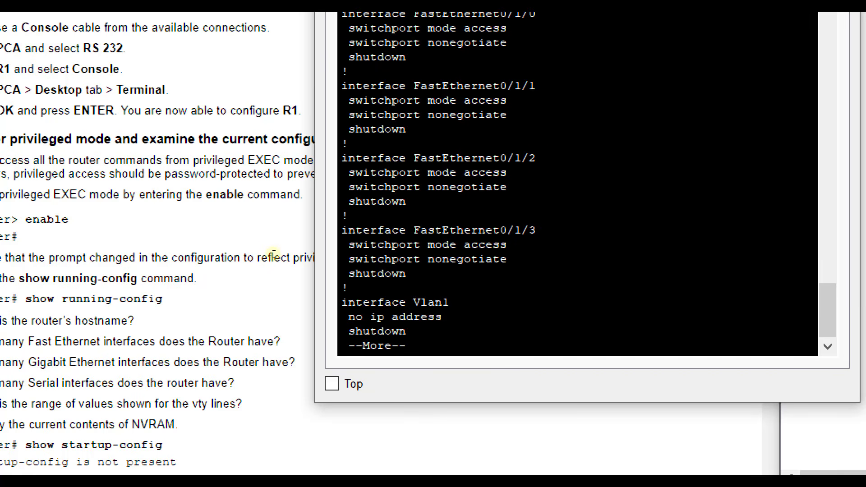
key("space")
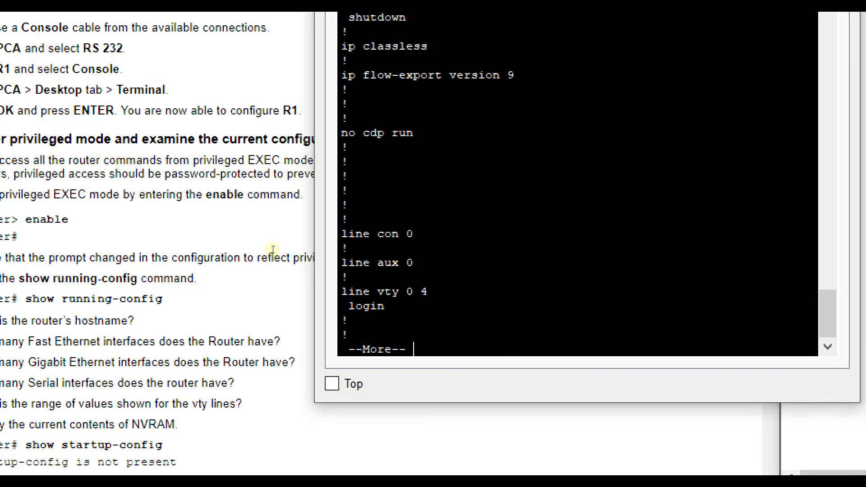
key("space")
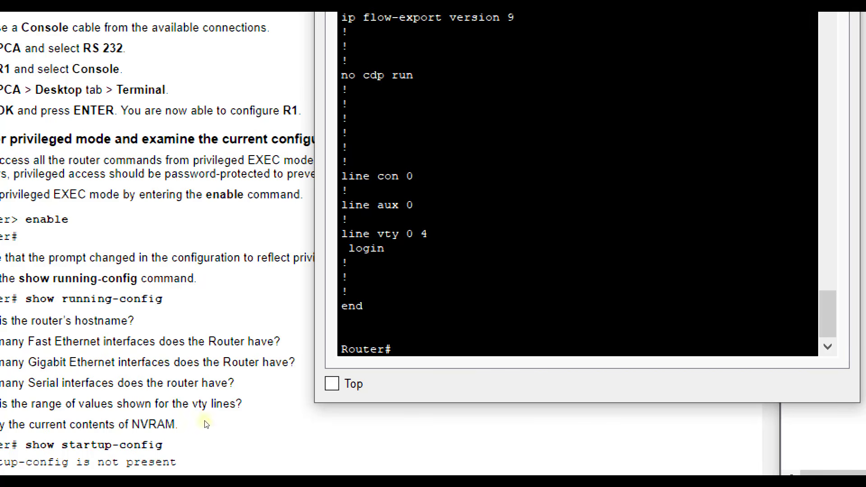
scroll(68, 420, "down", 6)
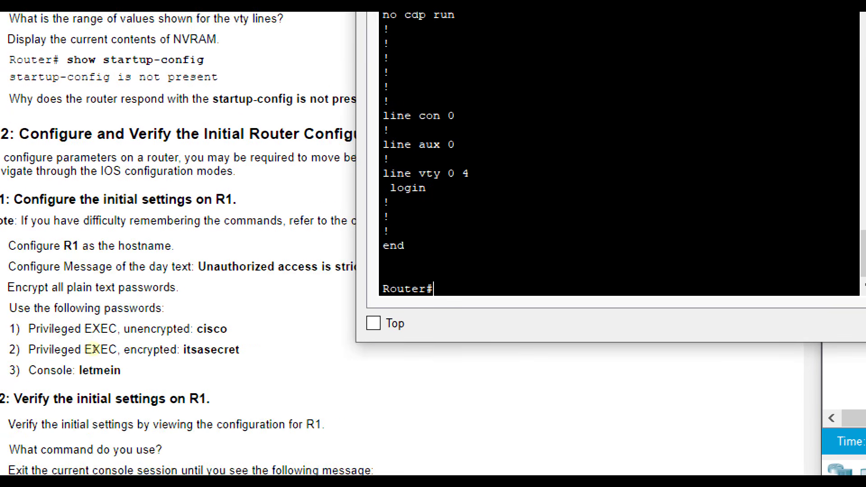
scroll(92, 349, "down", 2)
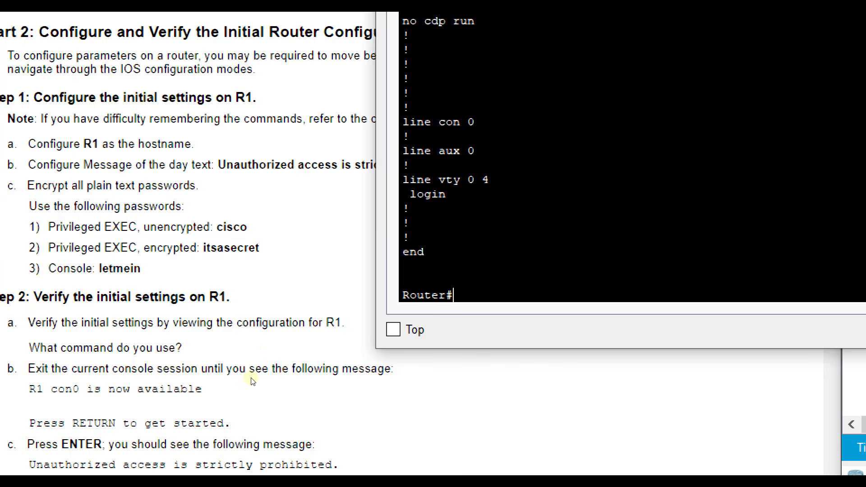
Enter global configuration mode with config t and set the hostname to R1.
type("config t")
key("Return")
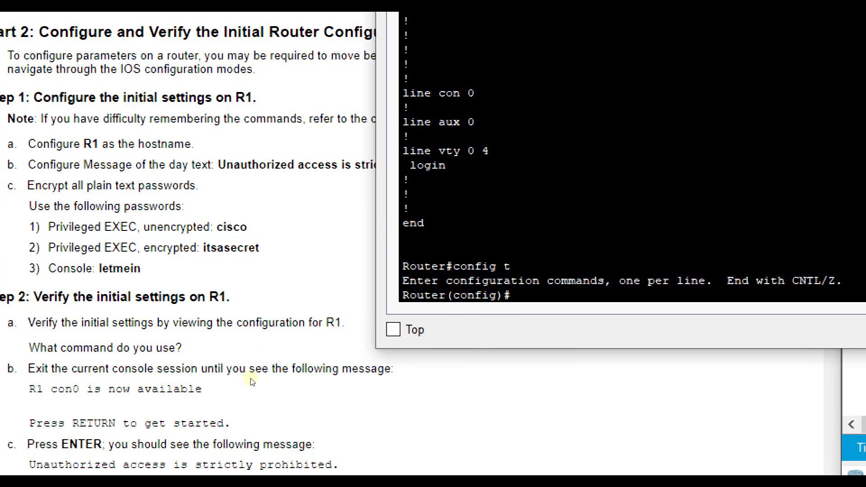
type("hostname R1")
key("Return")
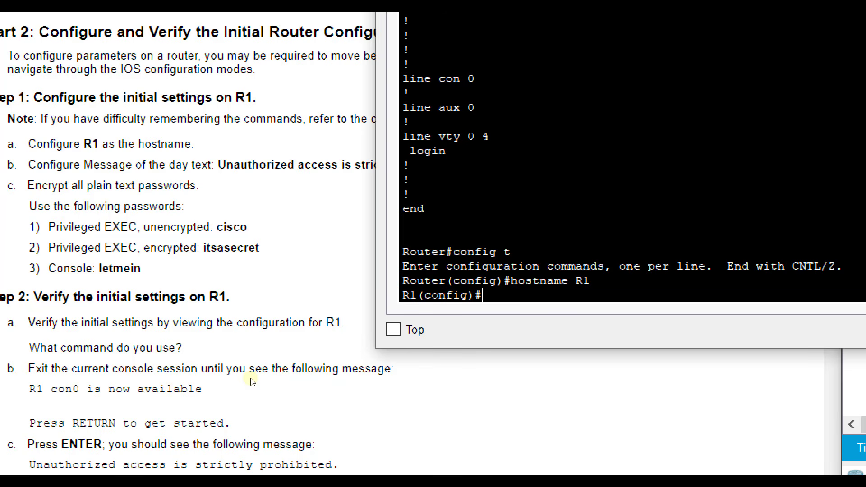
Set the MOTD banner to "Unauthorized access is strictly prohibited.".
type("banner motd")
key("Return")
key("Up")
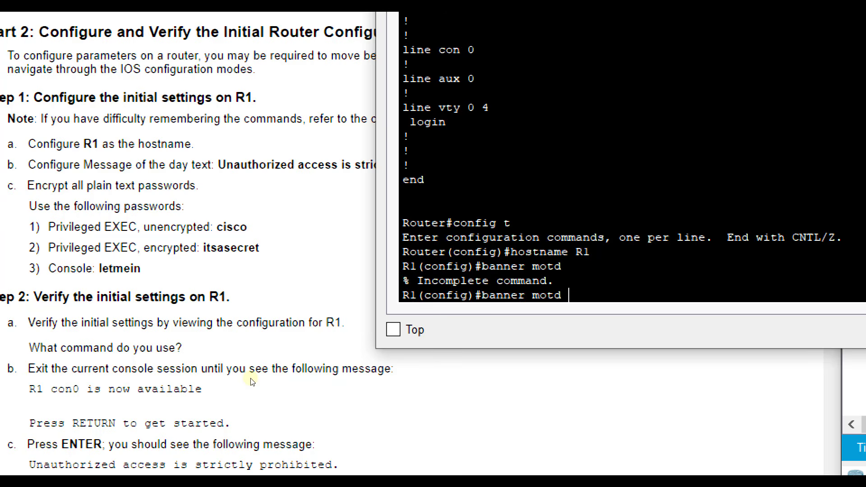
type("\"")
left_click(189, 280)
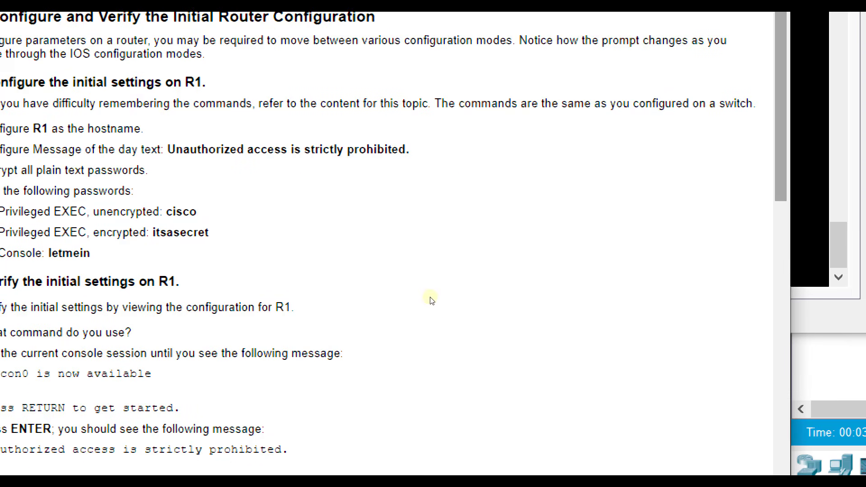
left_click(437, 299)
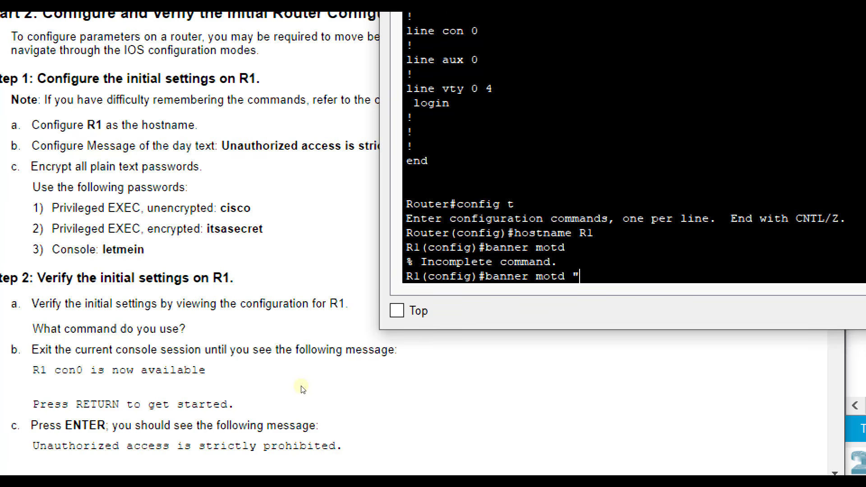
type("Unauthoriz")
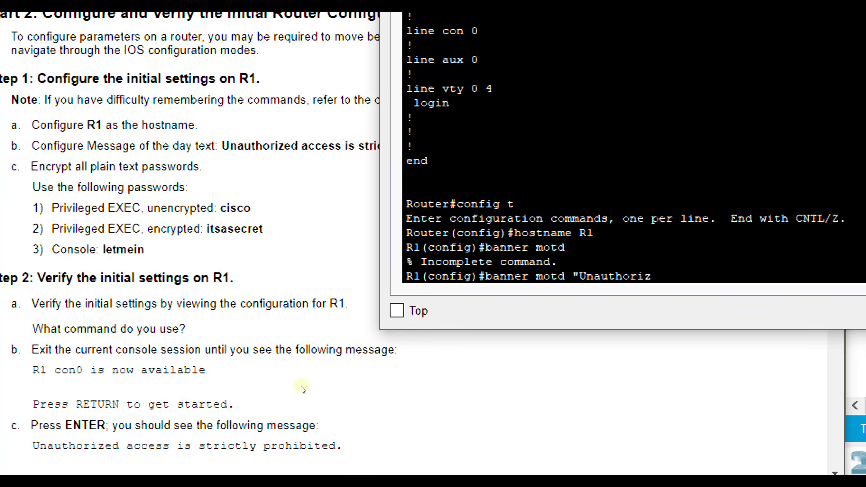
type("ed access is stri")
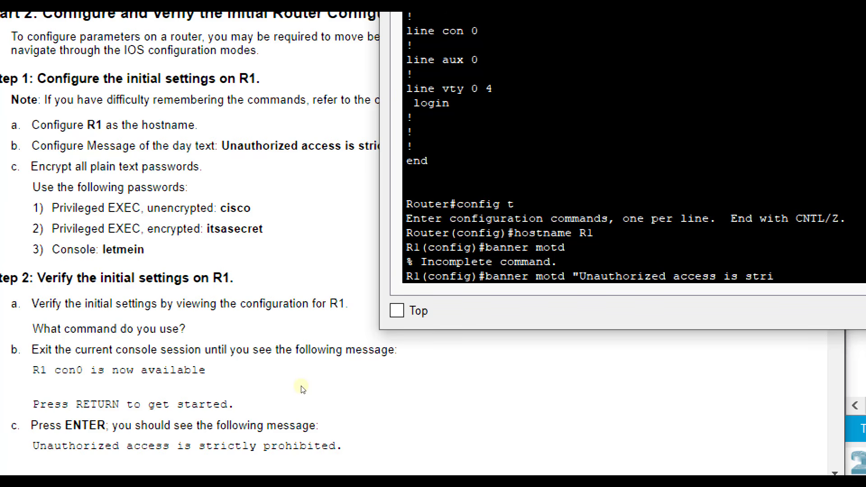
type("ctly prohibited")
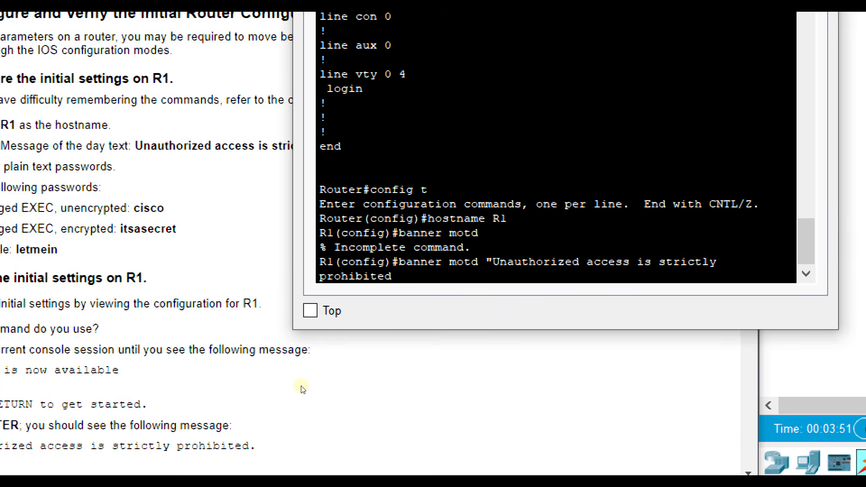
type(".:")
key("BackSpace")
type("\"")
key("Return")
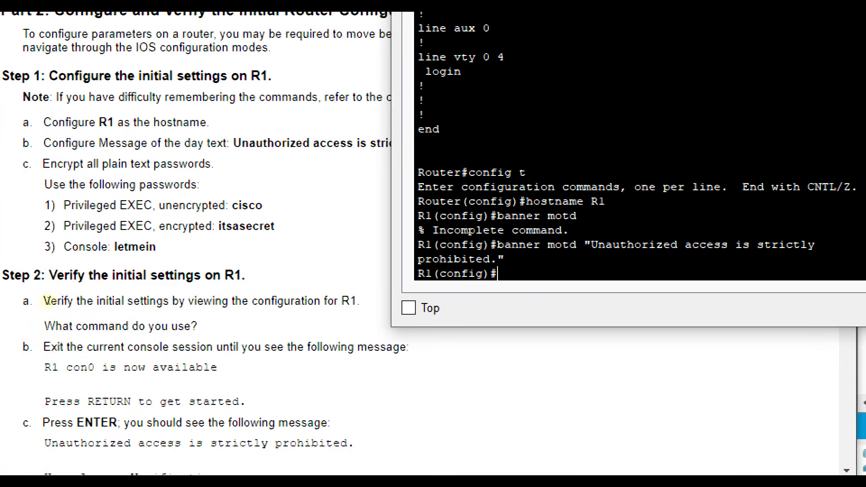
type("service password-encr")
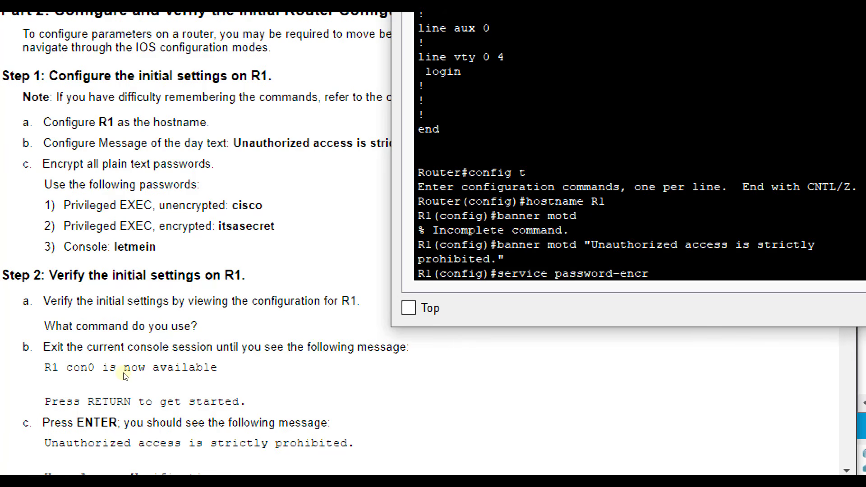
type("yption")
Enable service password-encryption, then set the unencrypted enable password and the enable secret.
key("Return")
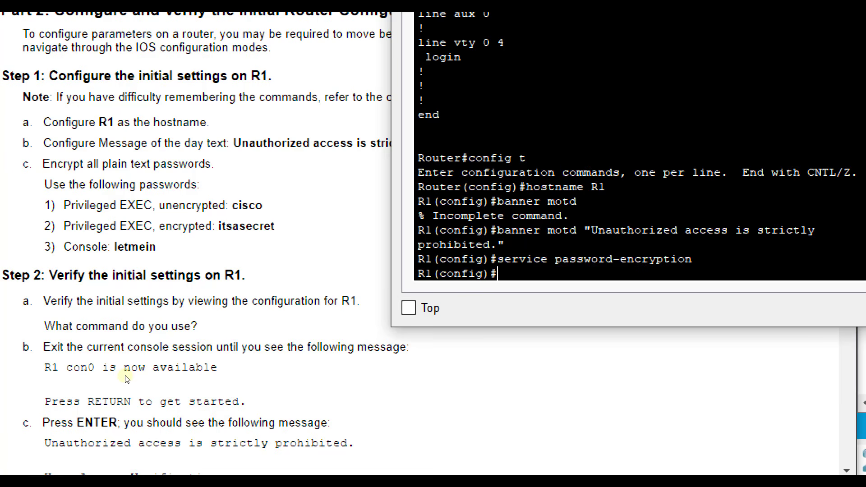
type("enable password ")
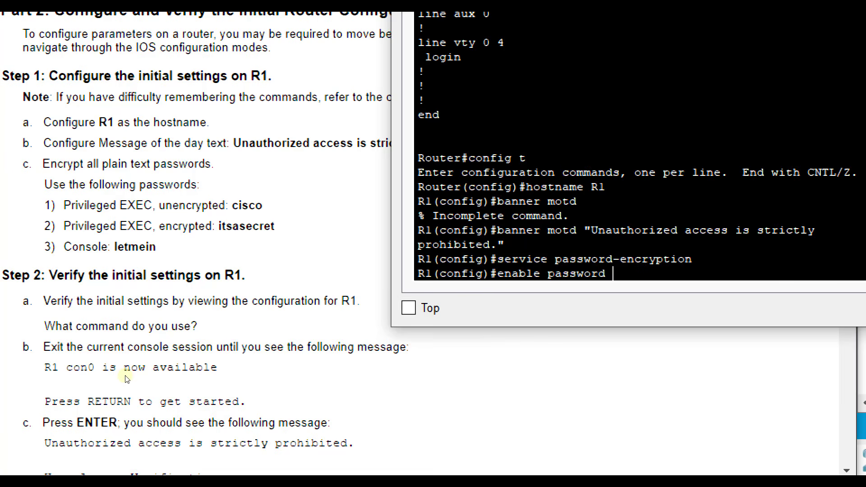
type("cisco")
key("Return")
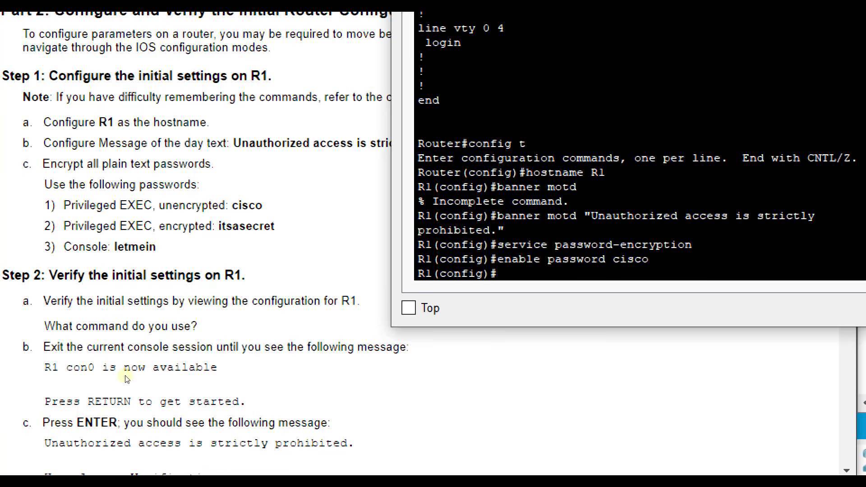
type("enable secret its")
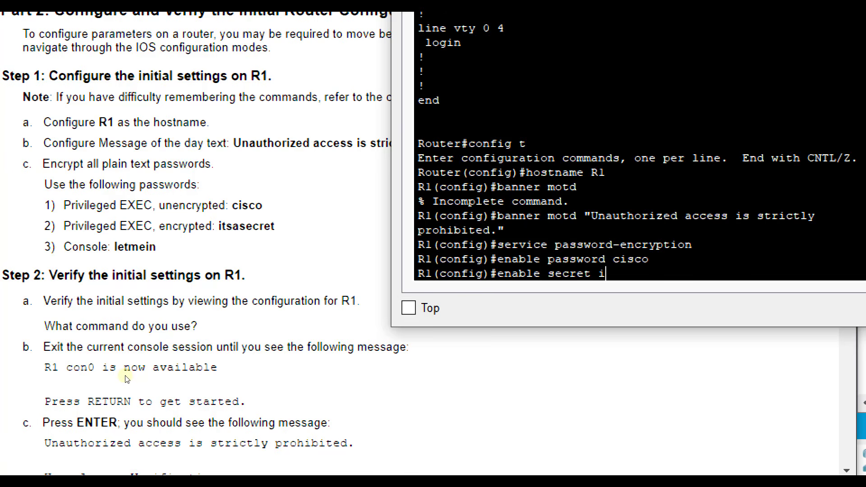
type("asecret")
key("Return")
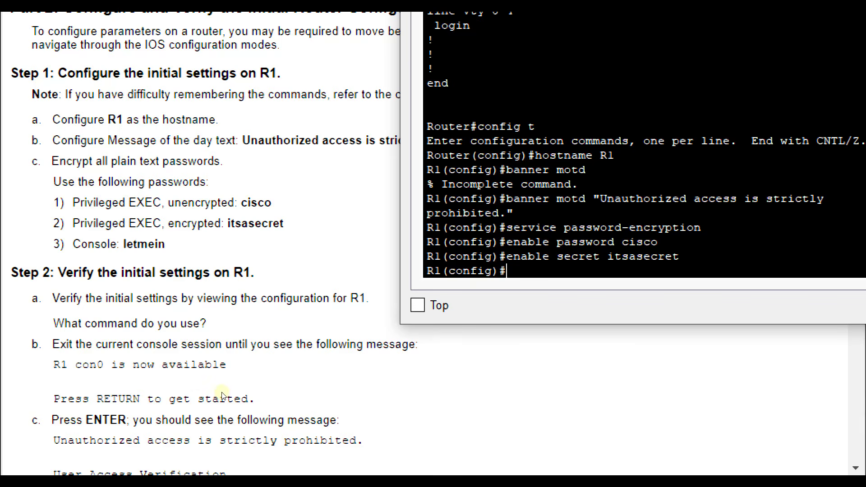
On line console 0, set the console password and require login.
type("line console 0")
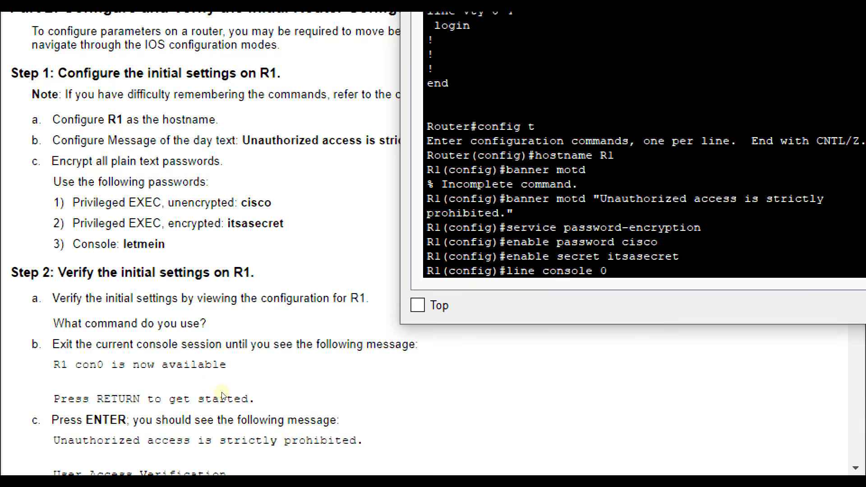
key("Return")
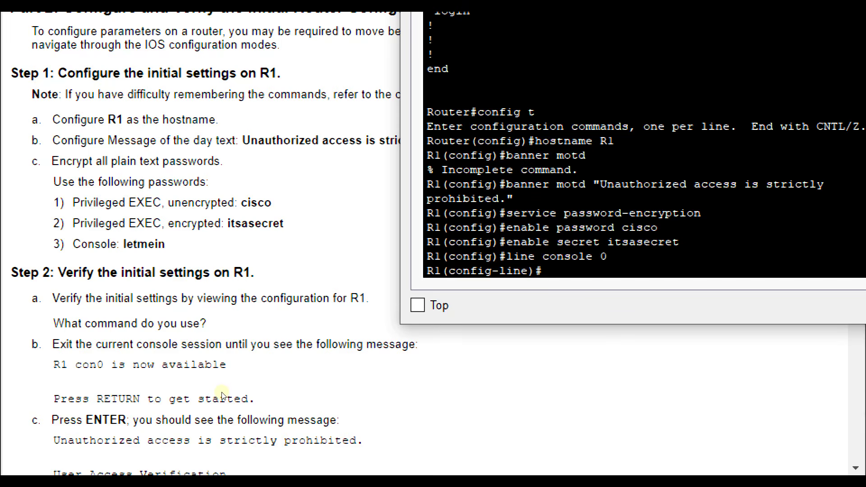
type("password letm")
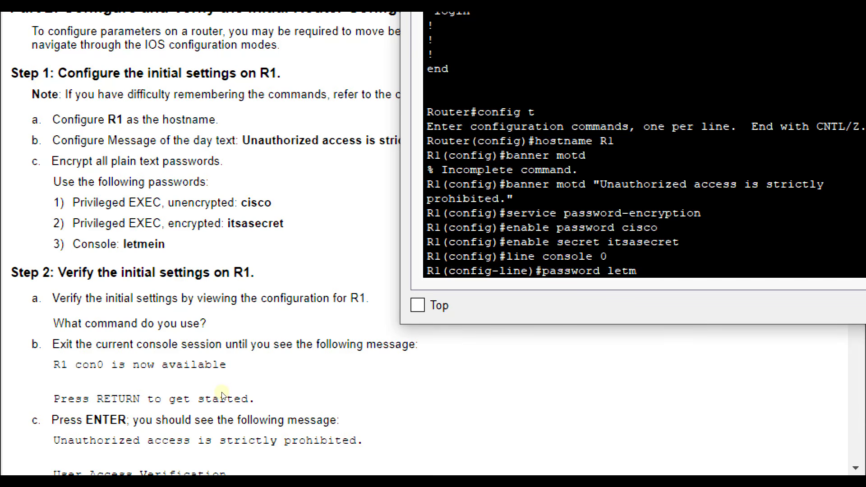
type("ein")
key("Return")
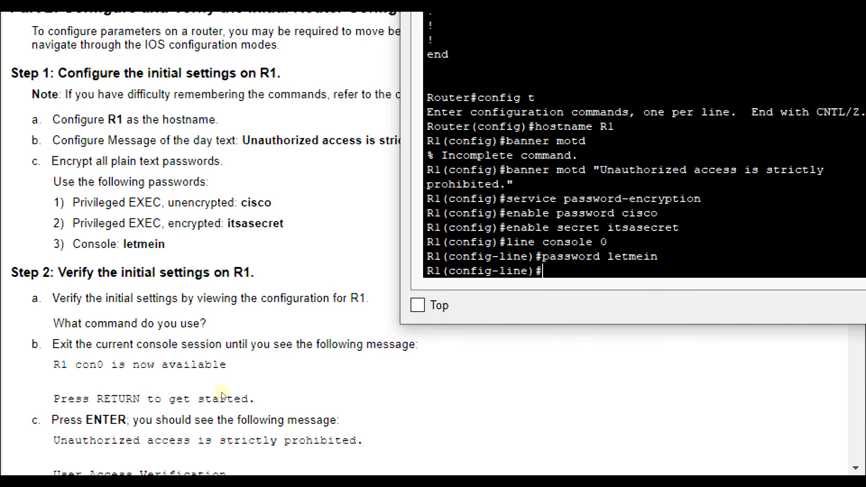
type("login")
key("Return")
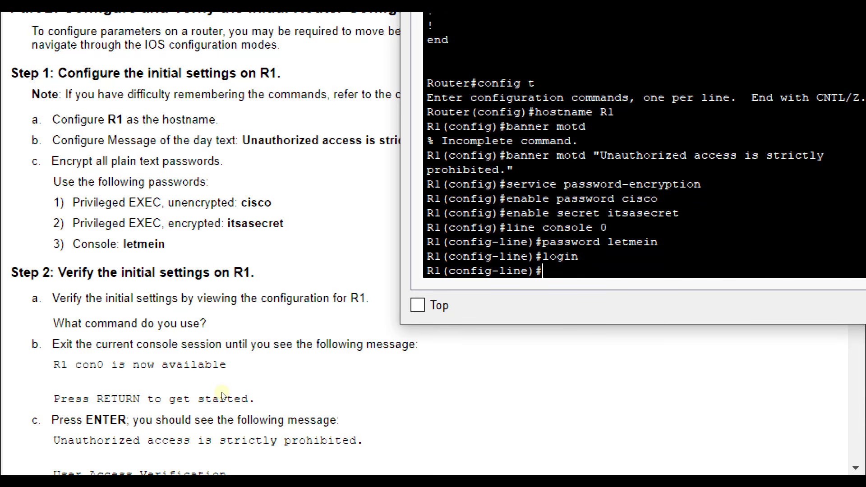
Exit three times to leave configuration and end the console session.
type("exit")
key("Return")
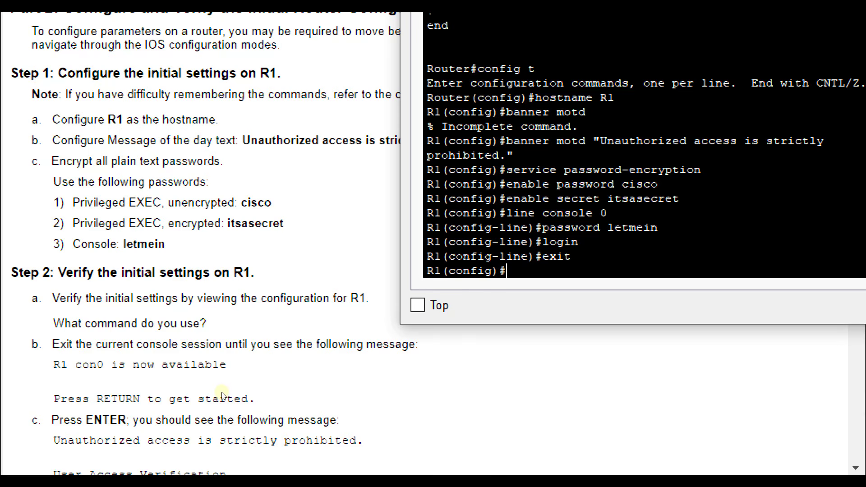
type("exit")
key("Return")
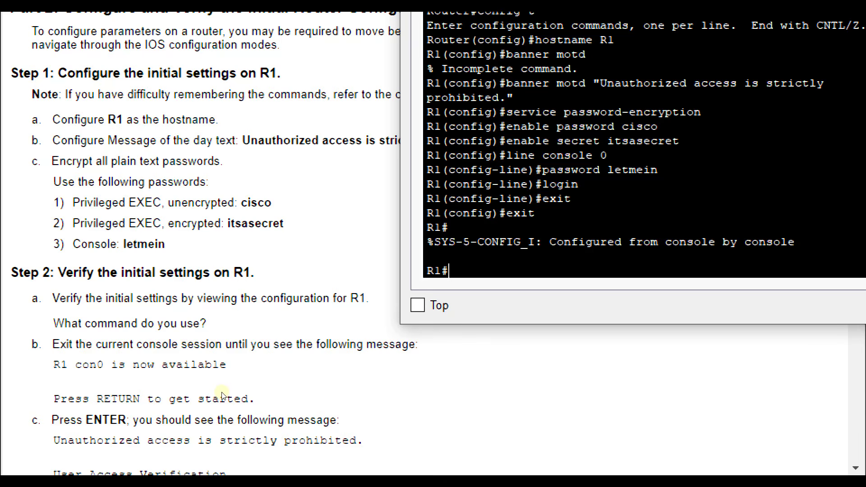
type("exit")
key("Return")
key("Return")
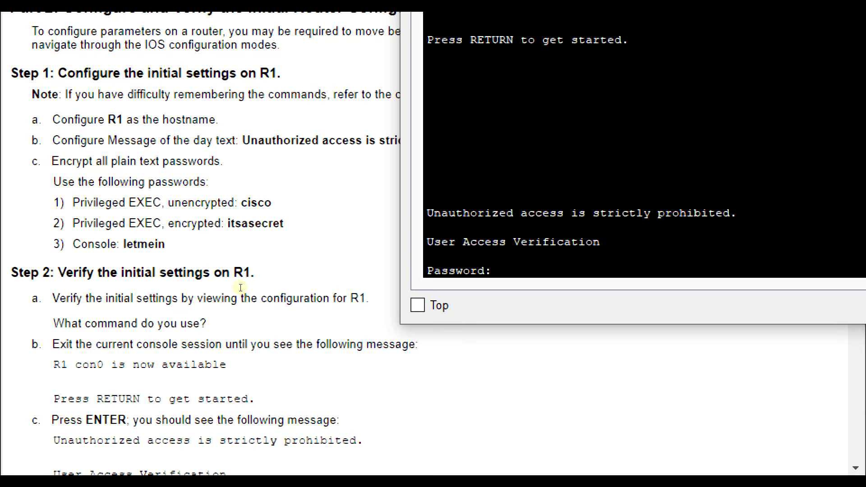
Log in with the console password, run enable with the secret, and enter config t.
type("letmein")
key("Return")
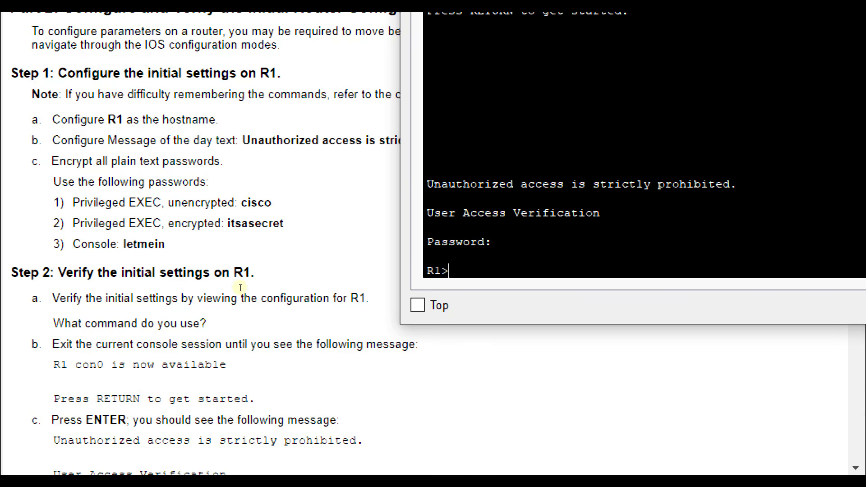
type("enable")
key("Return")
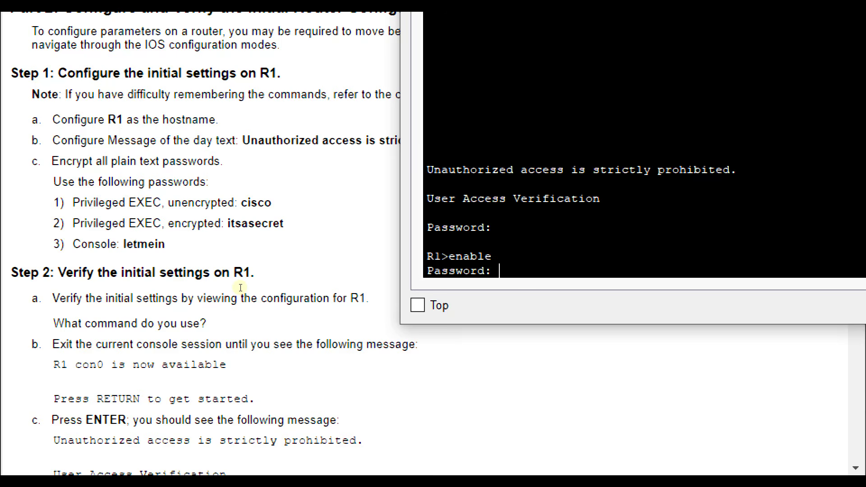
key("Return")
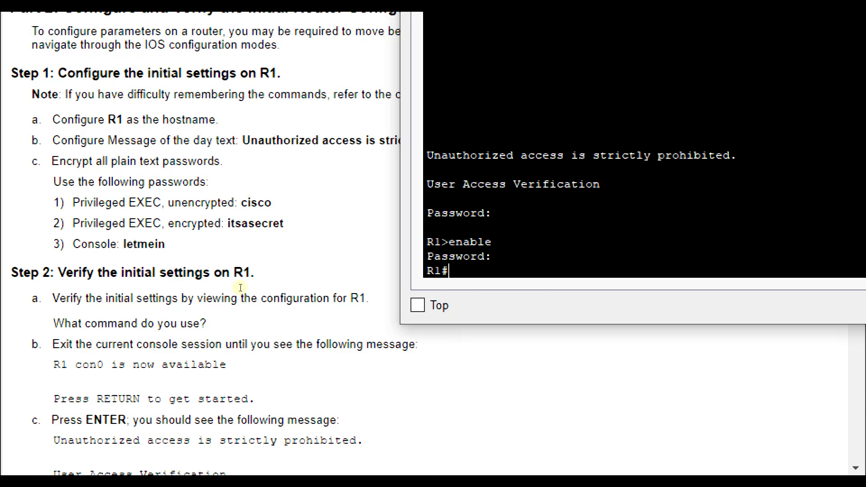
type("config t")
key("Return")
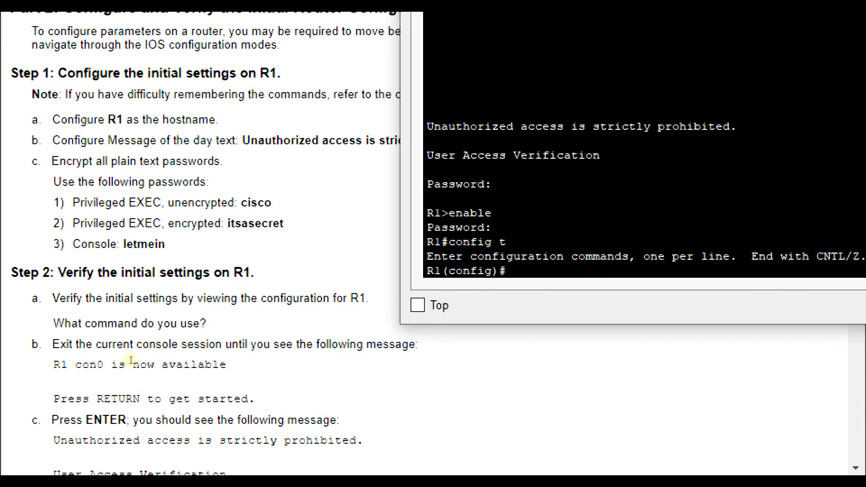
Exit to privileged mode and run copy run start, accepting the default startup-config name.
scroll(130, 360, "down", 5)
scroll(130, 360, "down", 4)
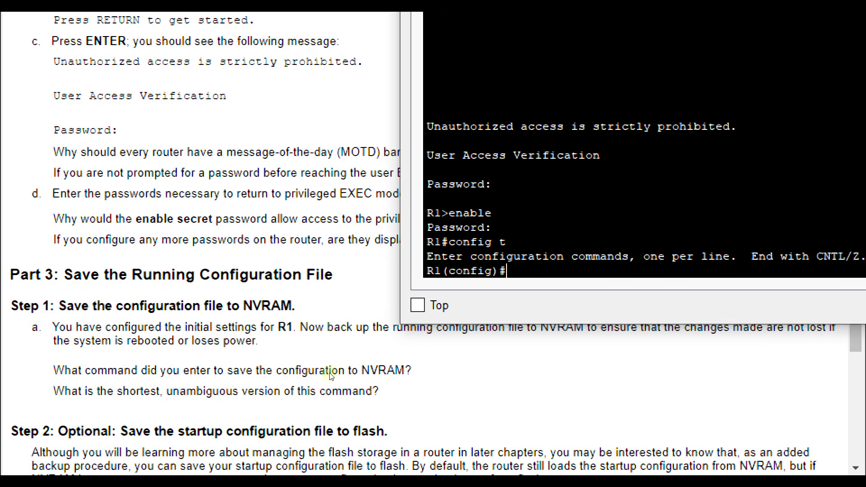
type("exit")
key("Return")
key("Return")
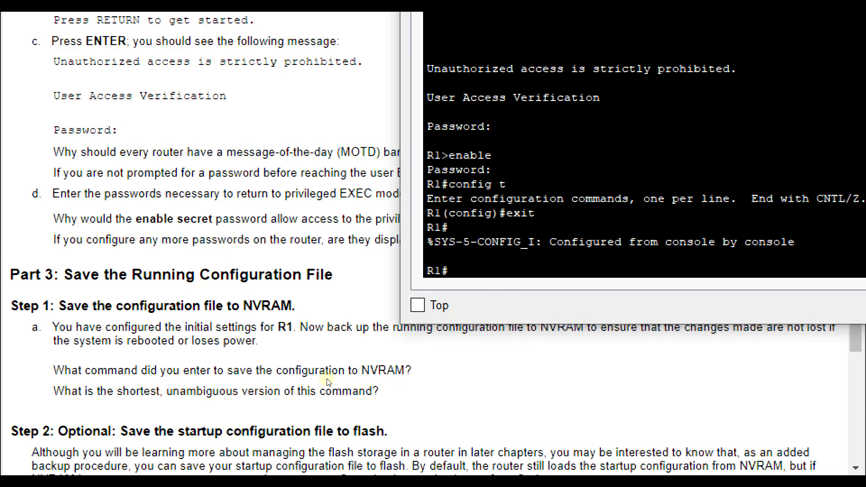
type("copy run start")
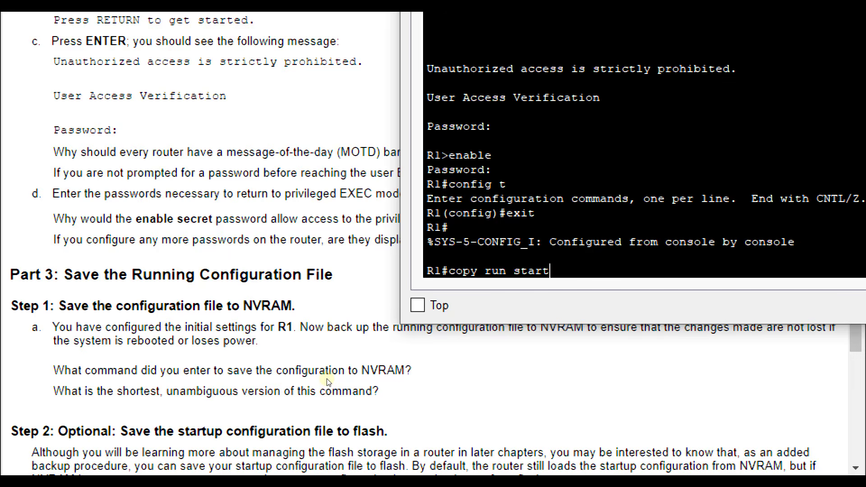
key("Return")
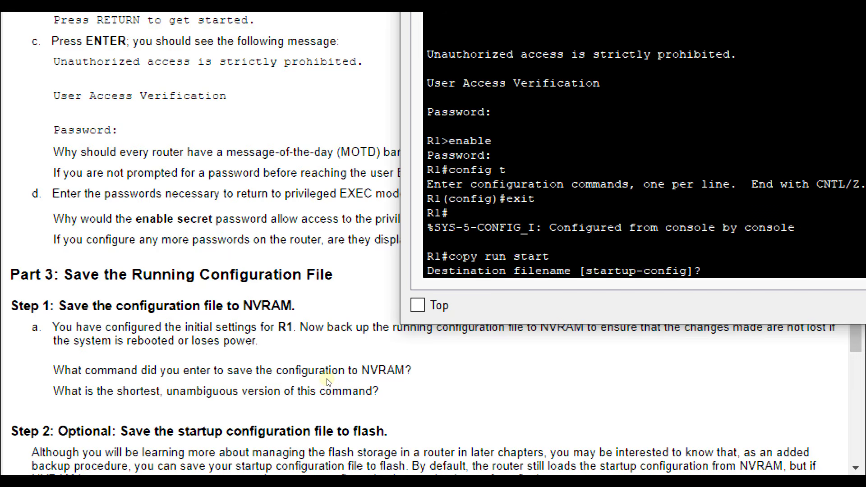
key("Return")
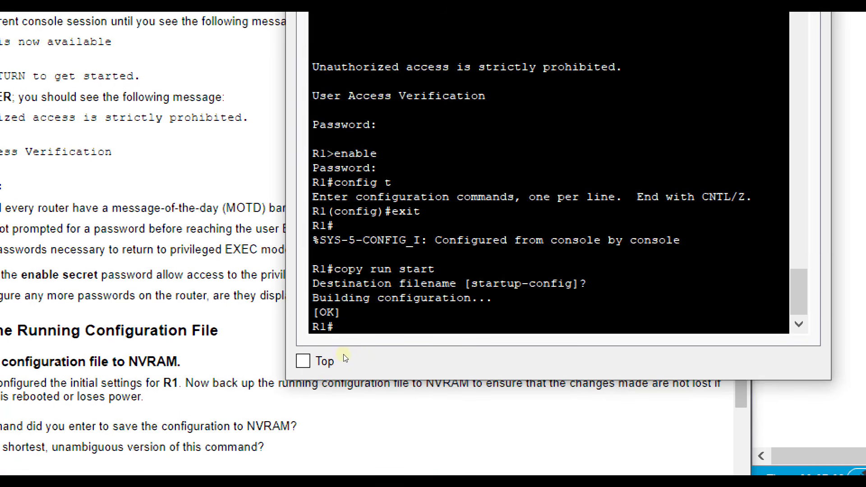
Run show run and highlight the hostname, encrypted enable secret and enable password.
type("show run")
key("Return")
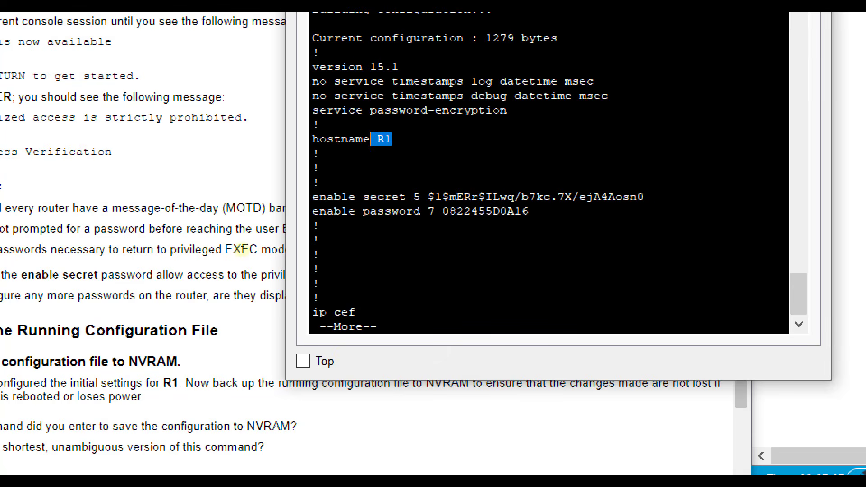
left_click(394, 196)
left_click_drag(428, 196, 645, 197)
left_click_drag(536, 221, 421, 211)
left_click(420, 211)
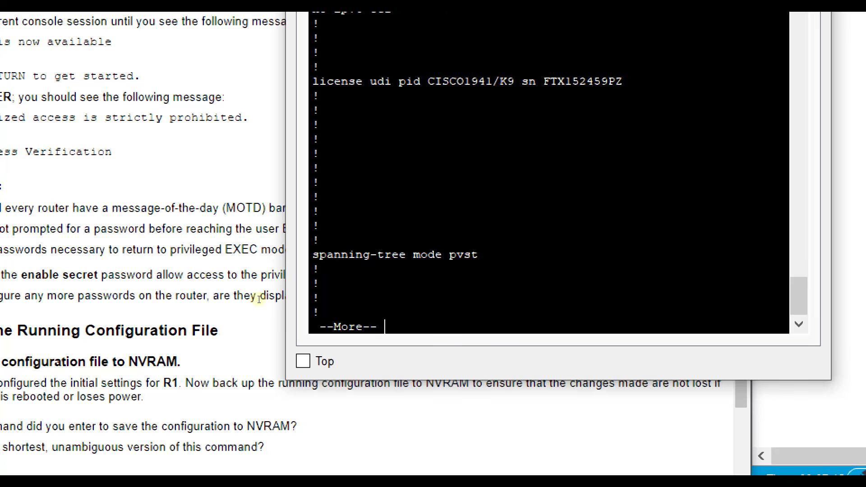
Page to the banner and line sections, check console, MOTD and vty settings, and return to the lab instructions.
key("space")
key("space")
key("space")
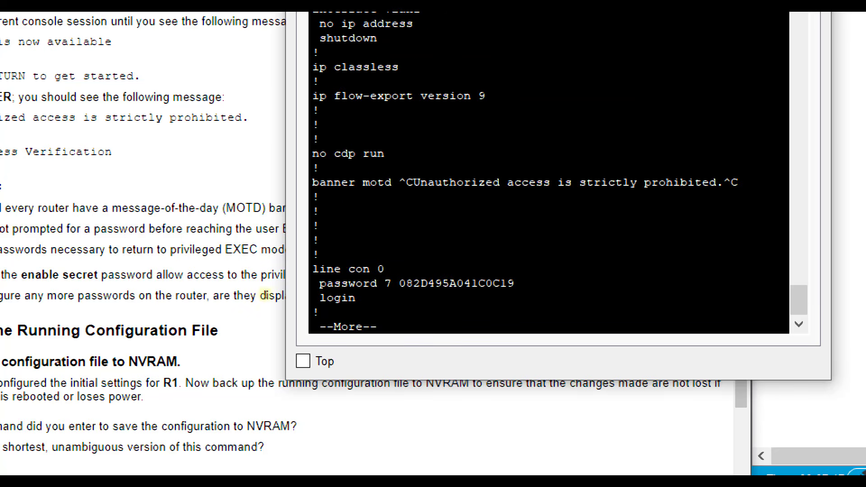
key("space")
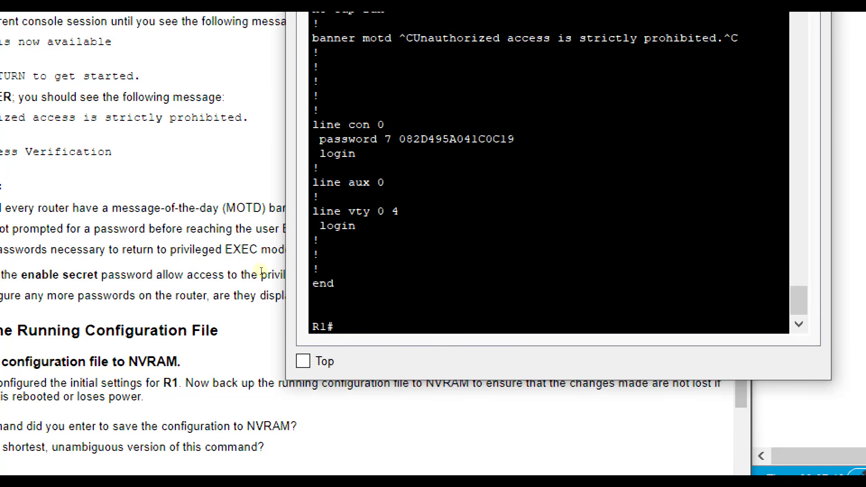
left_click_drag(245, 247, 268, 256)
left_click(267, 256)
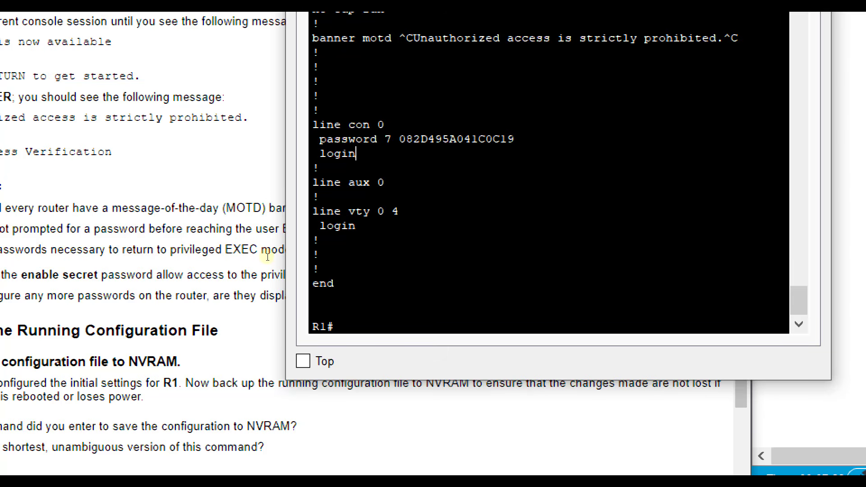
left_click_drag(270, 202, 319, 201)
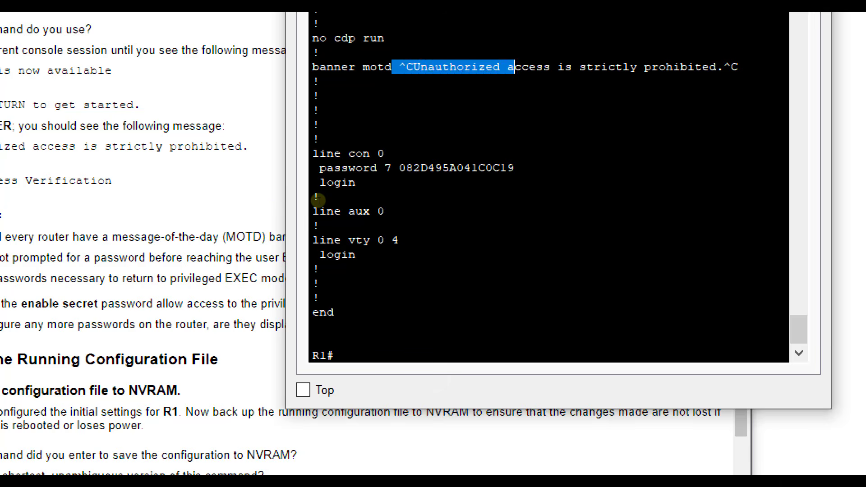
left_click(318, 199)
left_click_drag(250, 297, 214, 288)
left_click(257, 303)
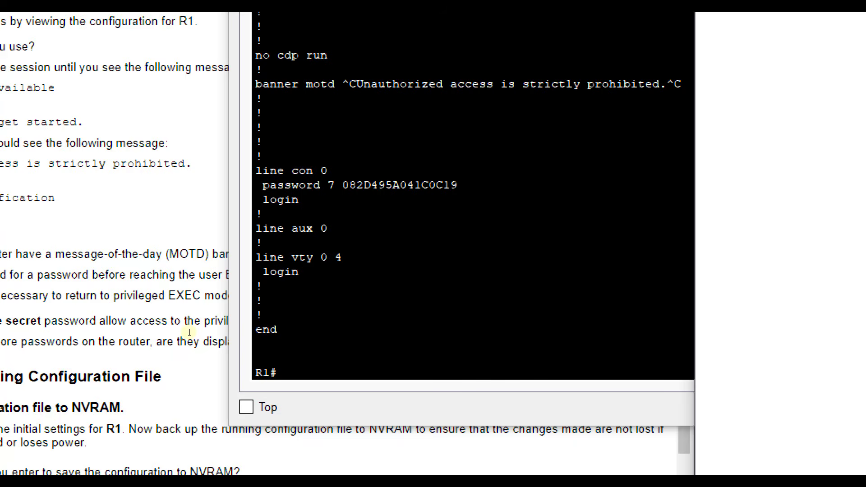
left_click(189, 332)
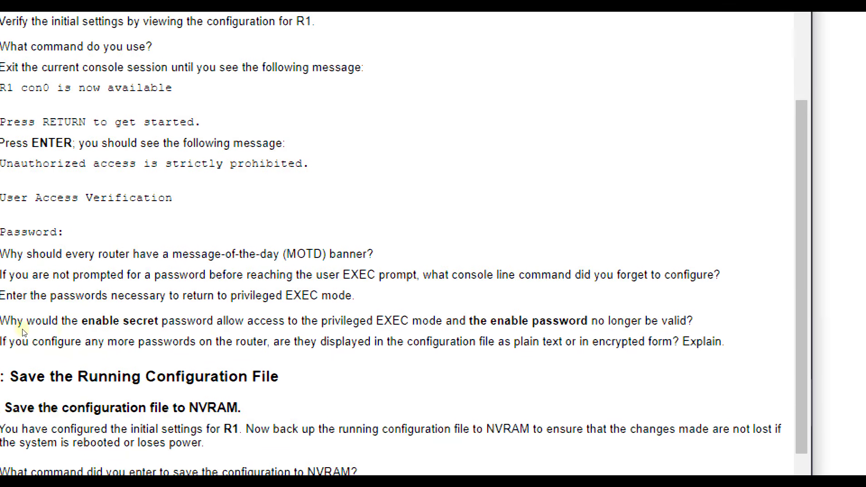